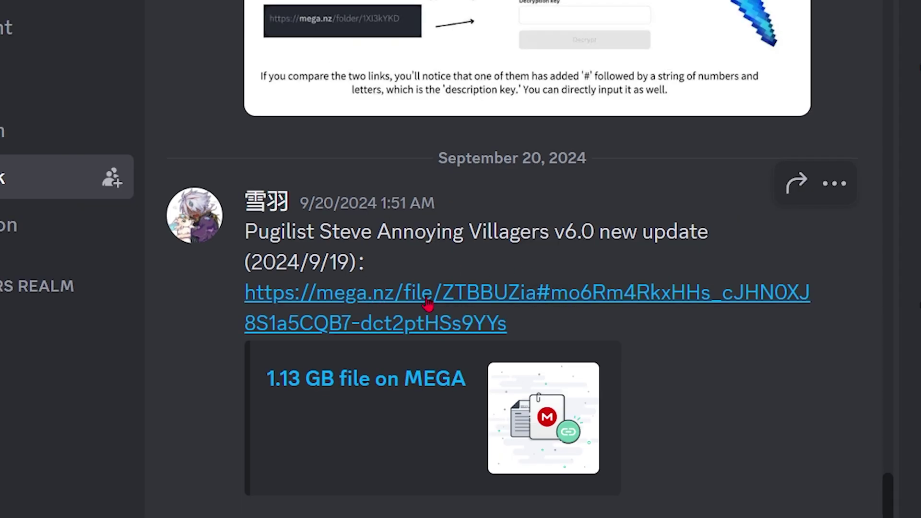
- Download the Annoying Villagers v6.0 archive from its MEGA link and open a new browser tab for the CurseForge download page
{"action": "left_click", "coordinate": [403, 309]}
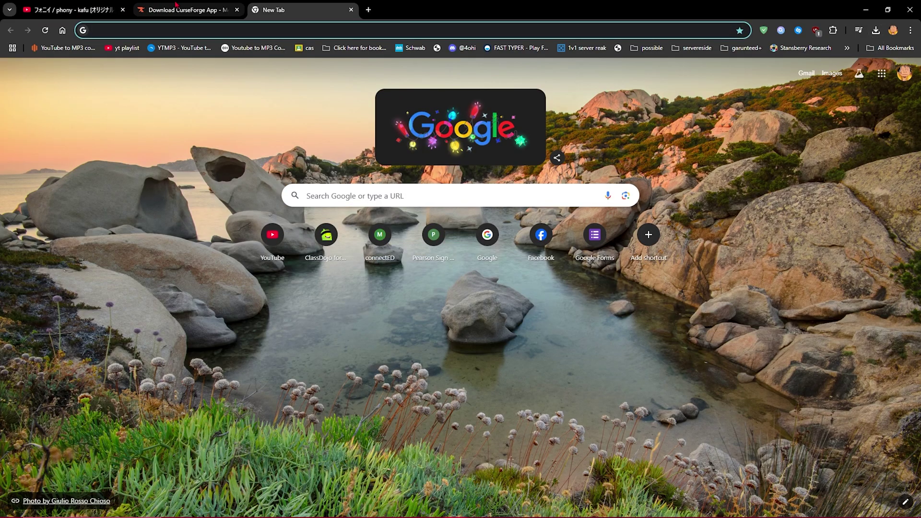
{"action": "left_click", "coordinate": [176, 5]}
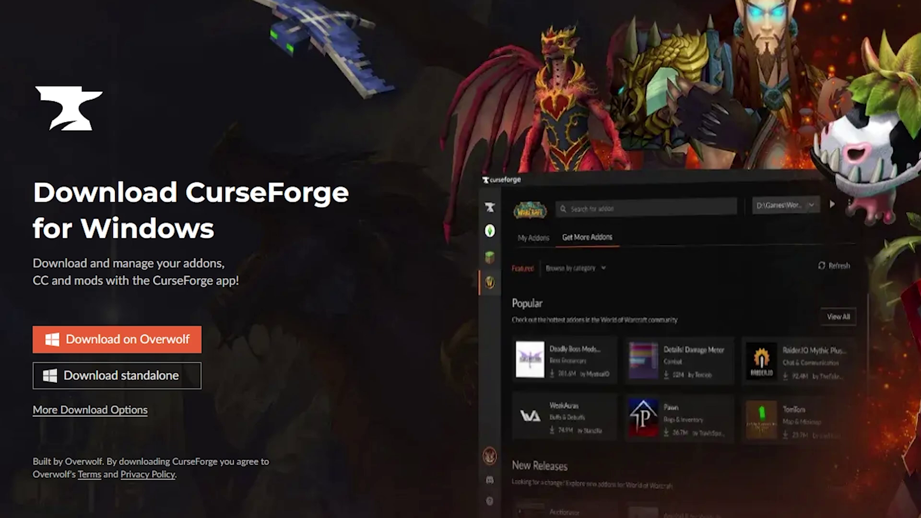
- Search the computer for "curseforge" and launch the CurseForge app
{"action": "key", "text": "super+s"}
{"action": "type", "text": "curseforge"}
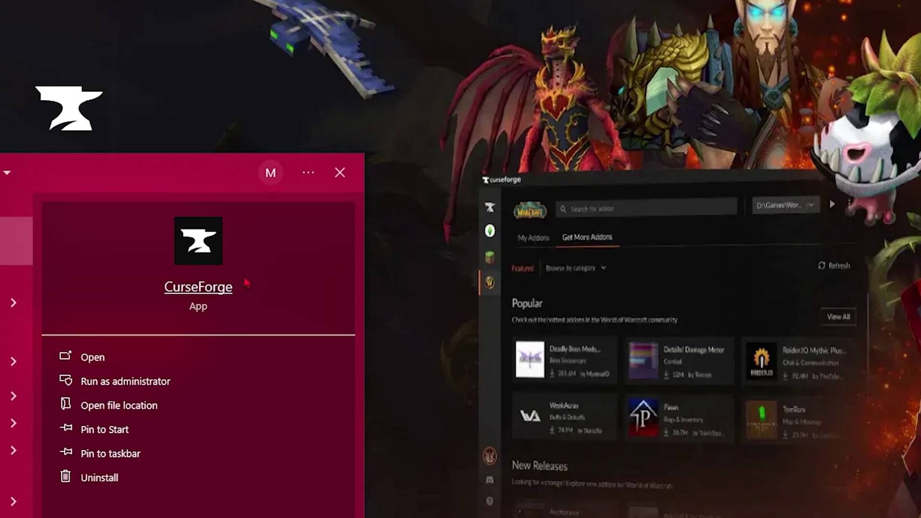
{"action": "left_click", "coordinate": [244, 282]}
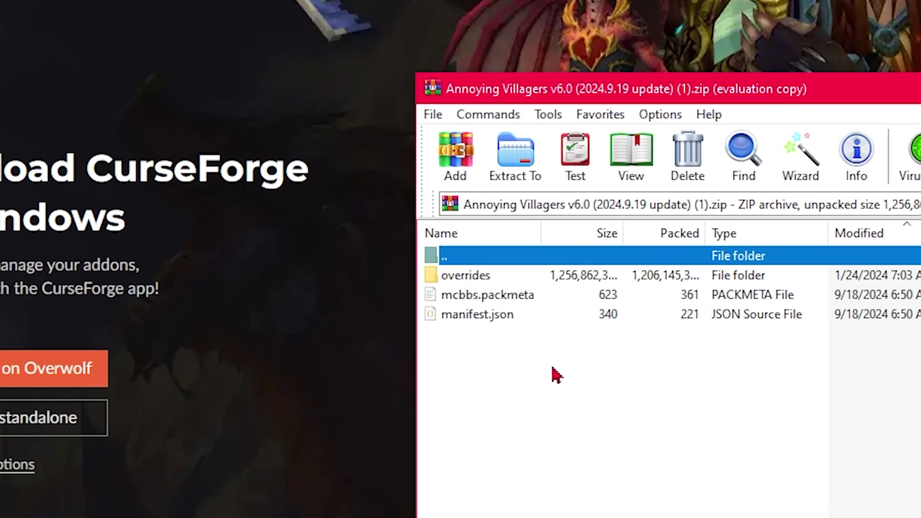
- Open manifest.json from the Annoying Villagers v6.0 archive to check the required Minecraft and Forge versions
{"action": "left_click_drag", "start_coordinate": [552, 367], "coordinate": [509, 327]}
{"action": "double_click", "coordinate": [495, 346]}
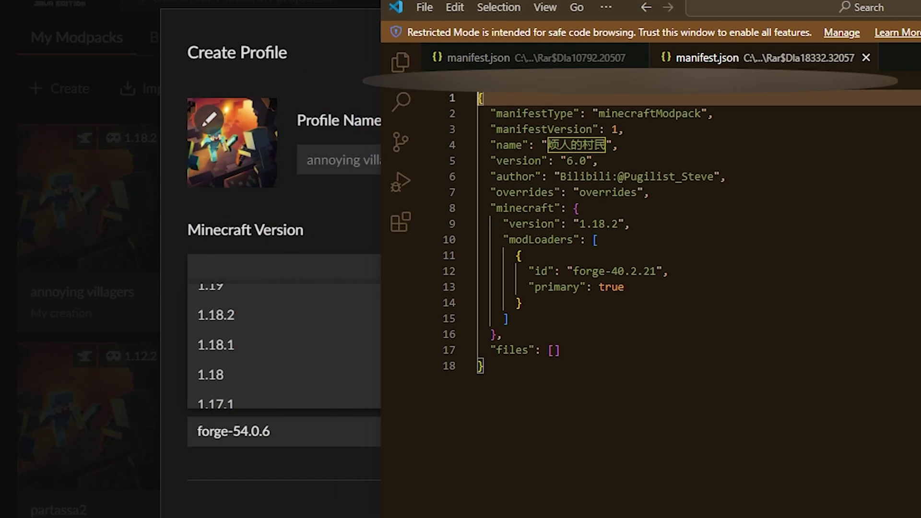
{"action": "left_click", "coordinate": [571, 269]}
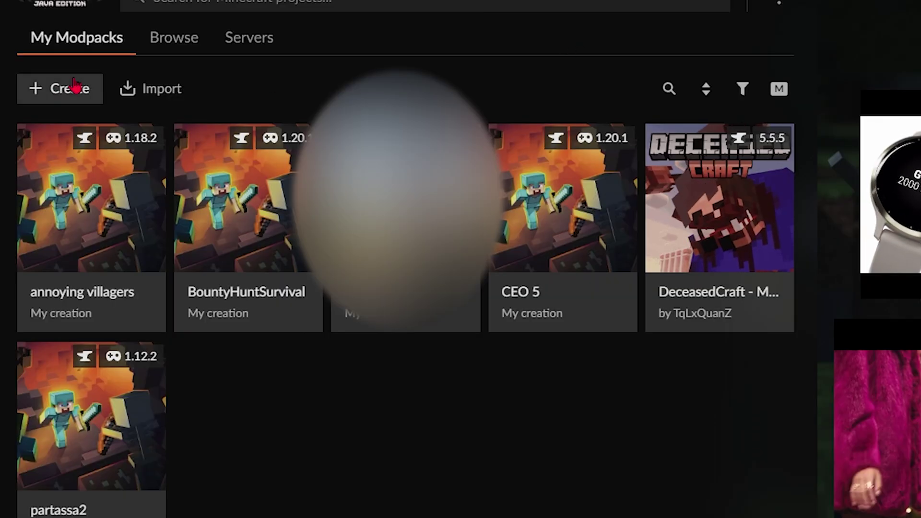
- Start a custom profile named "annoying villagesr 2" in CurseForge and set its Minecraft version to 1.18.2, as listed in the manifest
{"action": "left_click", "coordinate": [60, 96]}
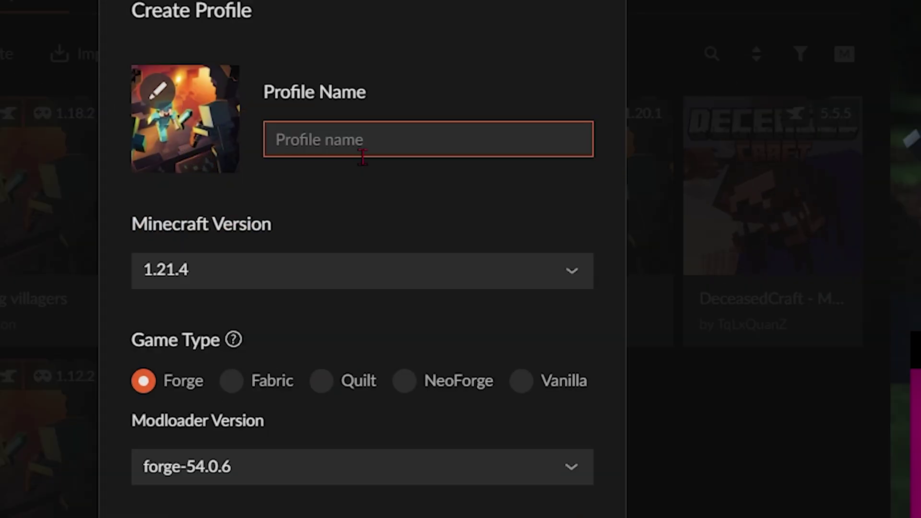
{"action": "type", "text": "annoying villagers 2"}
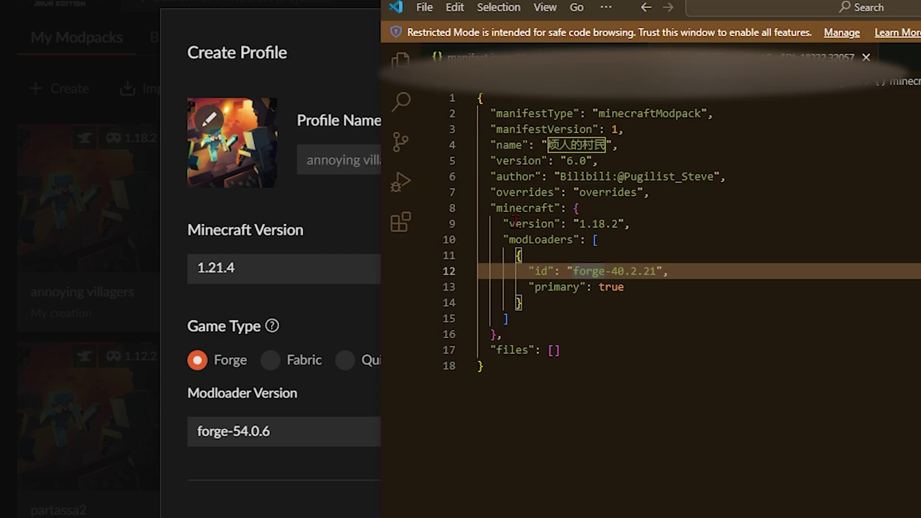
{"action": "left_click_drag", "start_coordinate": [504, 223], "coordinate": [573, 224]}
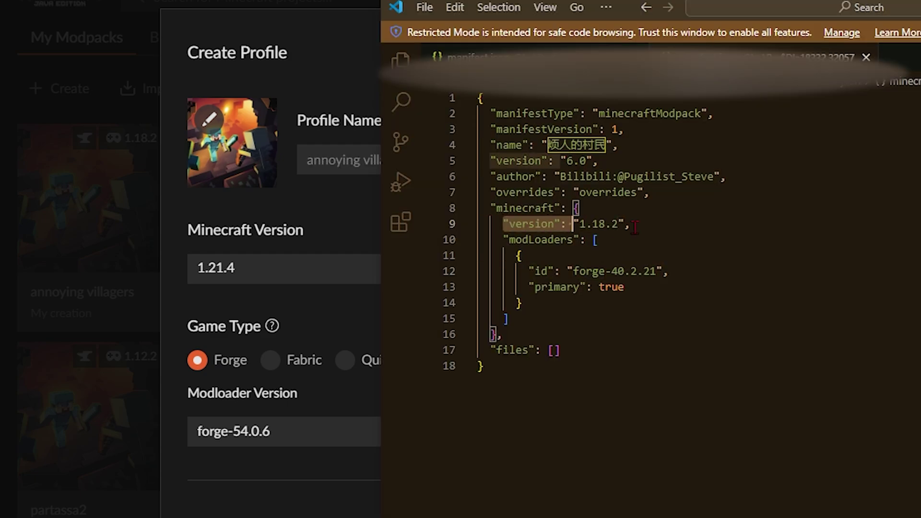
{"action": "left_click", "coordinate": [283, 270]}
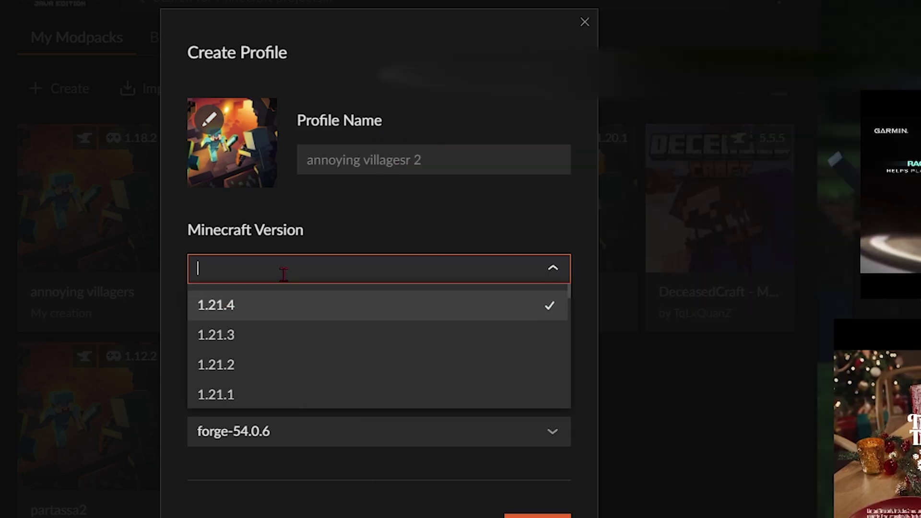
{"action": "scroll", "coordinate": [282, 353], "scroll_direction": "down", "scroll_amount": 6}
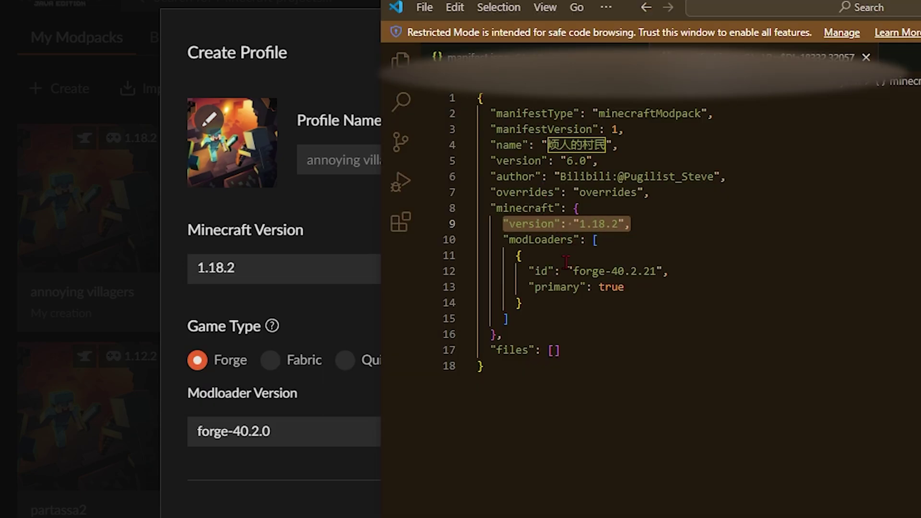
- Set the profile's modloader version to forge-40.2.21, matching the manifest's modloader id, and create the profile
{"action": "left_click_drag", "start_coordinate": [561, 271], "coordinate": [725, 272]}
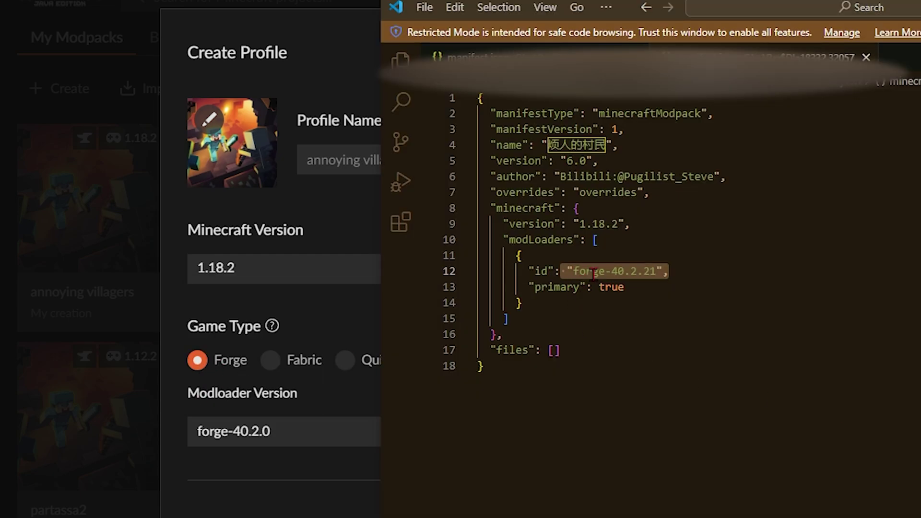
{"action": "left_click", "coordinate": [594, 273]}
{"action": "left_click_drag", "start_coordinate": [613, 272], "coordinate": [630, 273]}
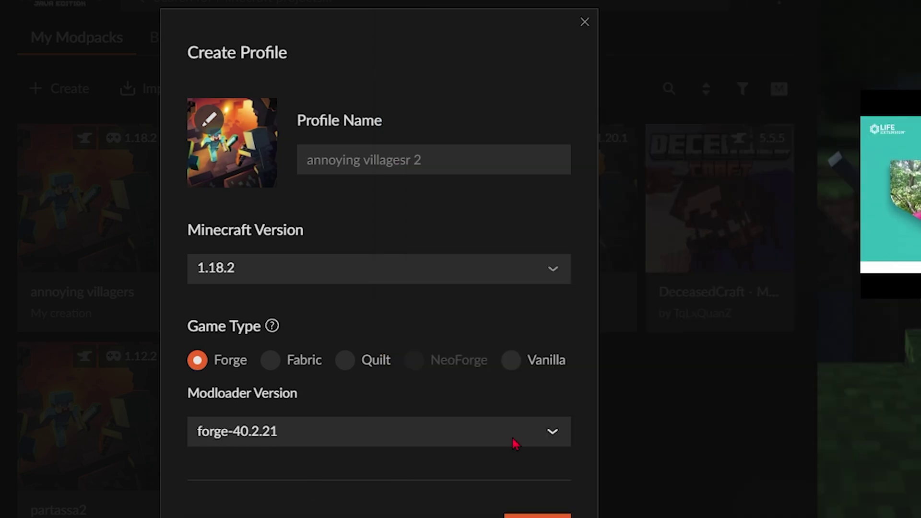
{"action": "scroll", "coordinate": [545, 503], "scroll_direction": "down", "scroll_amount": 2}
{"action": "left_click", "coordinate": [537, 469]}
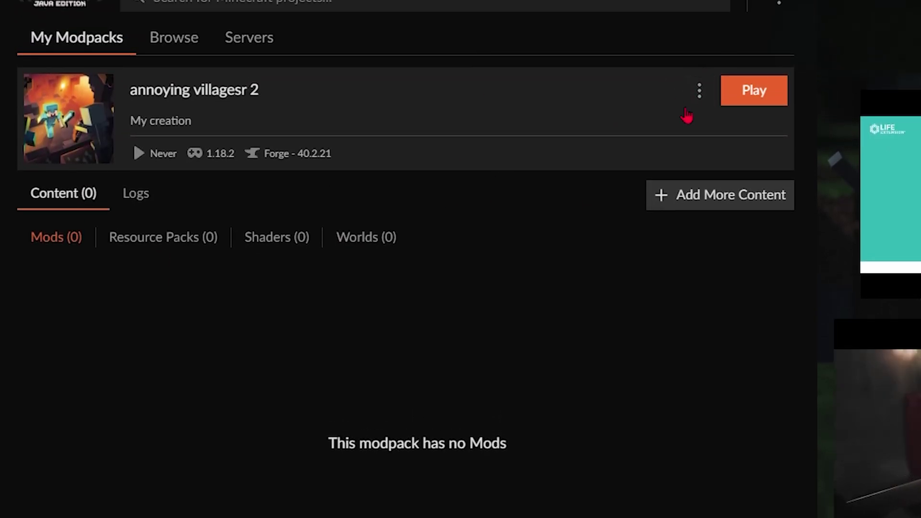
- Open the new profile's instance folder and delete its mods folder
{"action": "left_click", "coordinate": [697, 89]}
{"action": "left_click", "coordinate": [551, 245]}
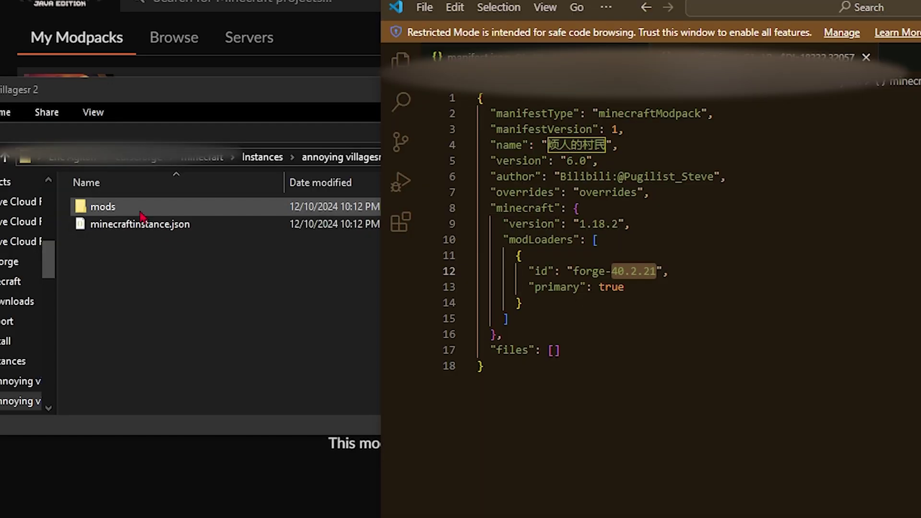
{"action": "left_click", "coordinate": [142, 216]}
{"action": "right_click", "coordinate": [141, 212]}
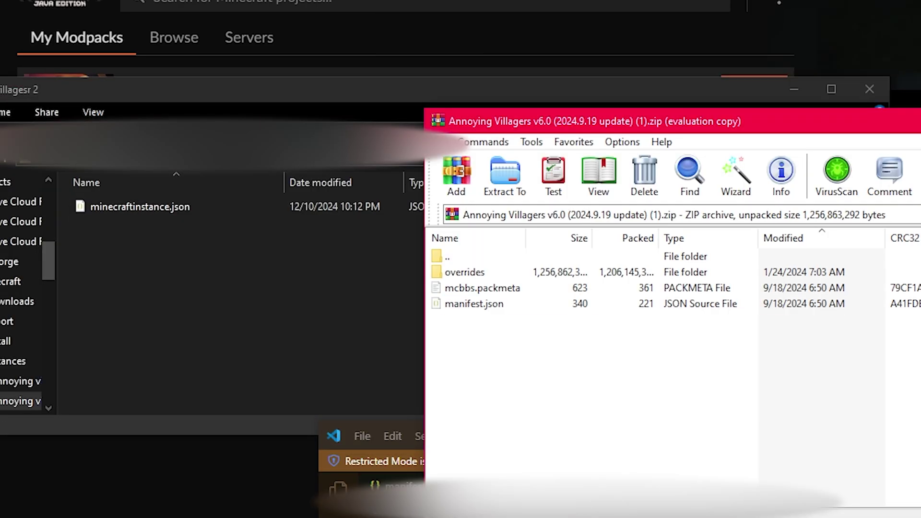
- Extract everything inside the archive's overrides folder into the profile's instance folder
{"action": "left_click_drag", "start_coordinate": [536, 131], "coordinate": [465, 172]}
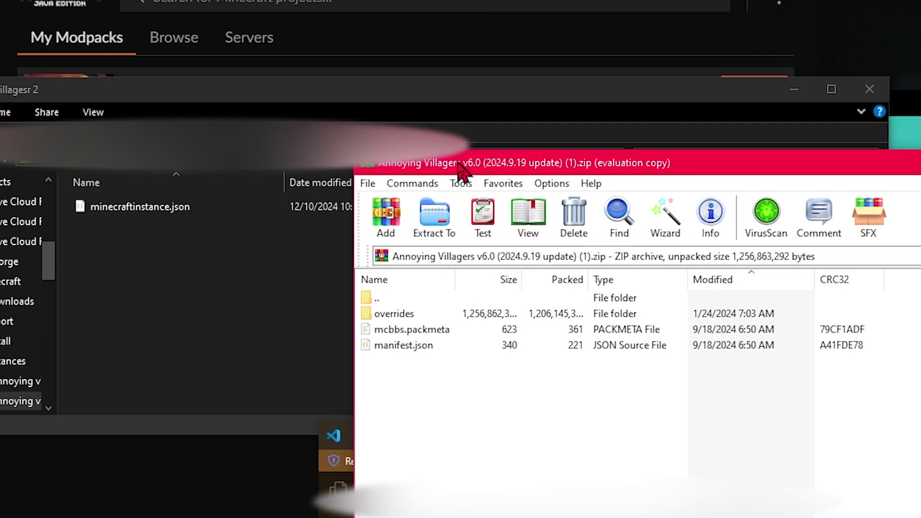
{"action": "double_click", "coordinate": [386, 318]}
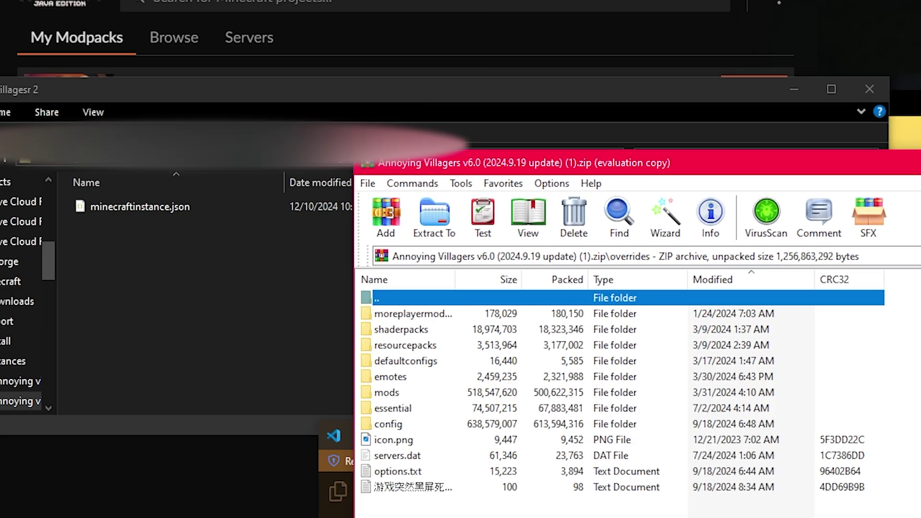
{"action": "left_click_drag", "start_coordinate": [430, 503], "coordinate": [438, 325]}
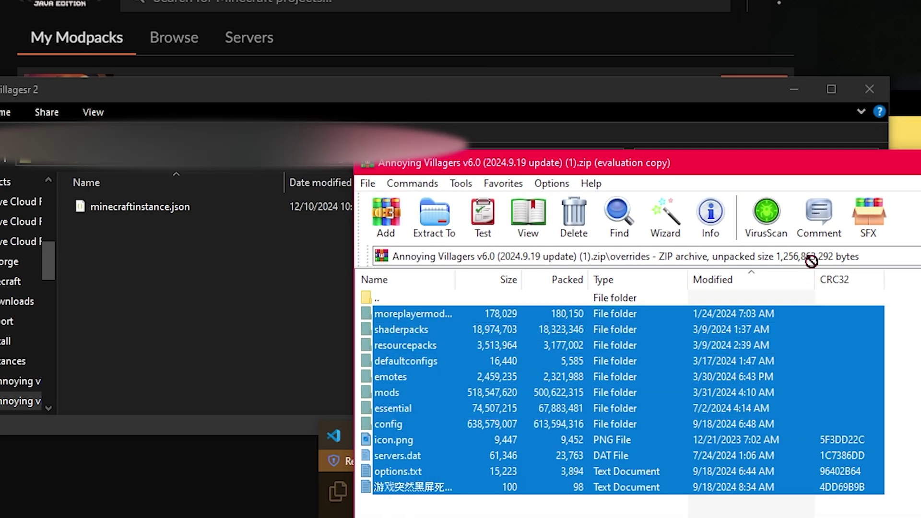
{"action": "left_click_drag", "start_coordinate": [220, 281], "coordinate": [221, 282]}
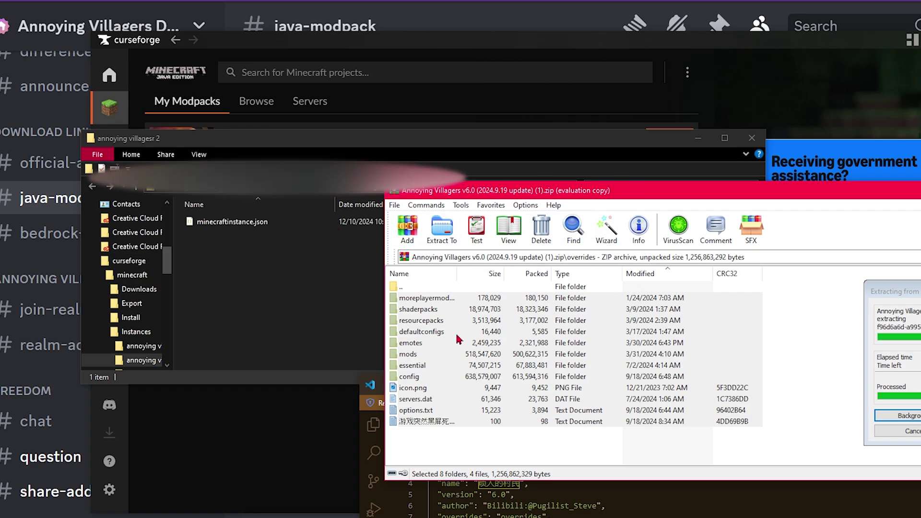
- Close the instance folder and start the "annoying villagesr 2" profile from CurseForge
{"action": "left_click", "coordinate": [323, 318]}
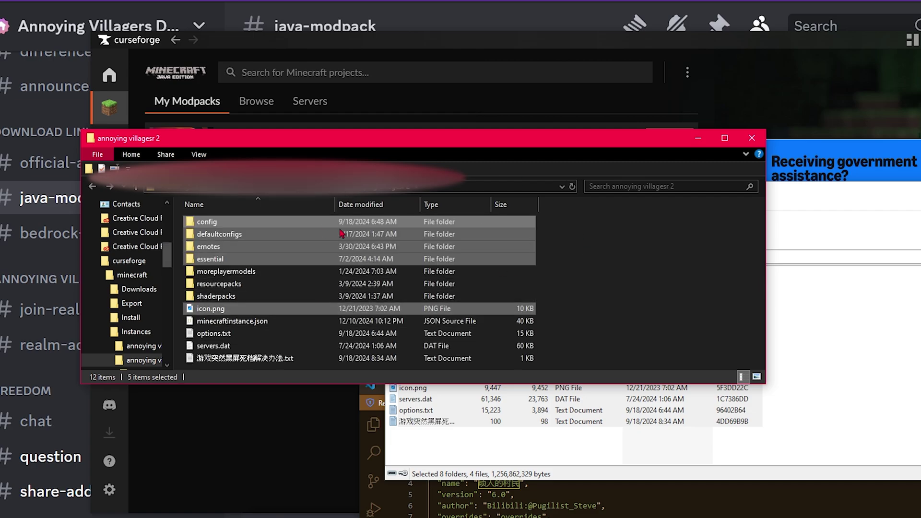
{"action": "left_click", "coordinate": [751, 139]}
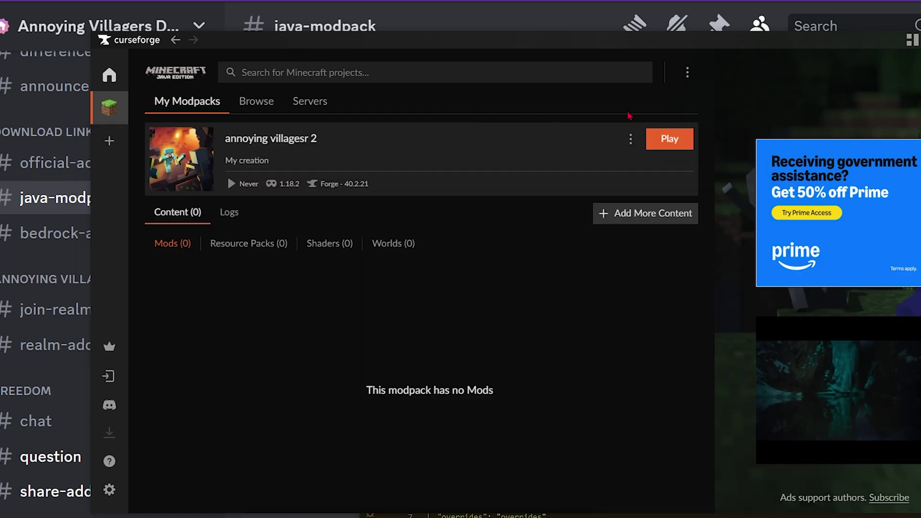
{"action": "left_click", "coordinate": [671, 146]}
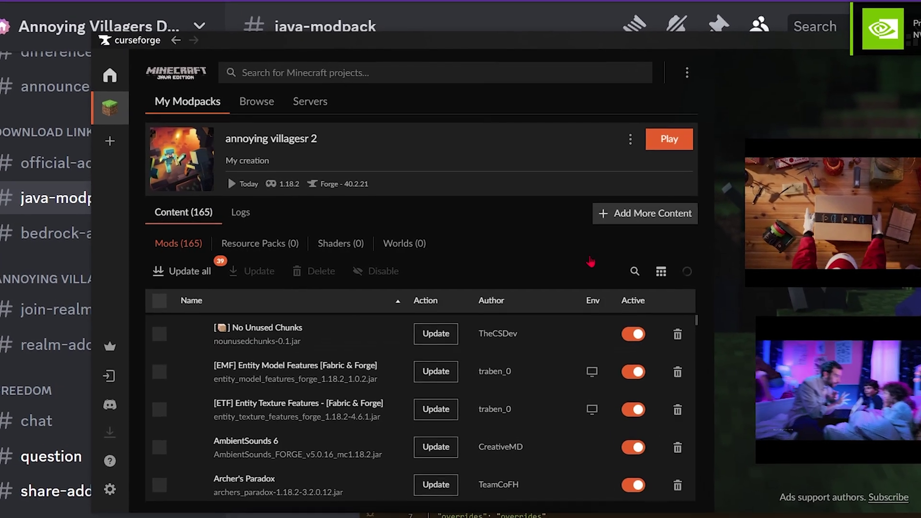
- Look through the profile's list of installed mods
{"action": "scroll", "coordinate": [240, 415], "scroll_direction": "down", "scroll_amount": 20}
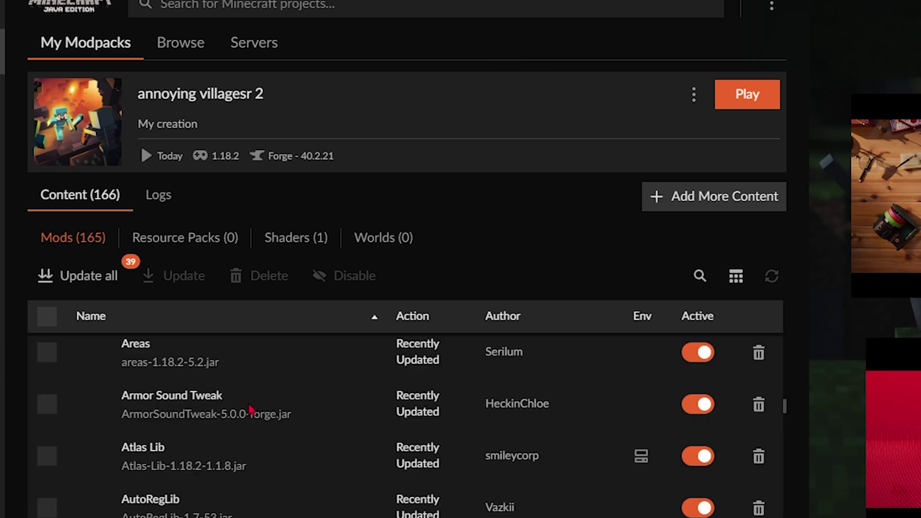
{"action": "scroll", "coordinate": [245, 409], "scroll_direction": "down", "scroll_amount": 5}
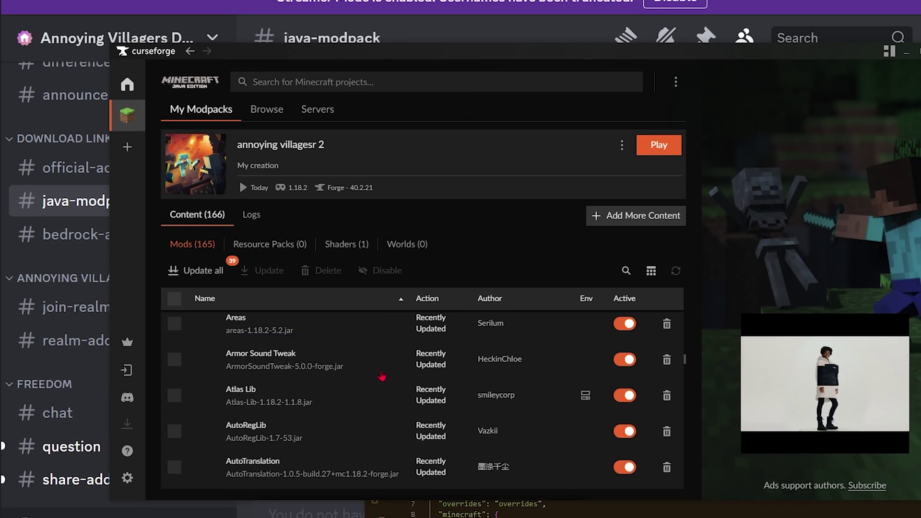
{"action": "scroll", "coordinate": [382, 376], "scroll_direction": "down", "scroll_amount": 20}
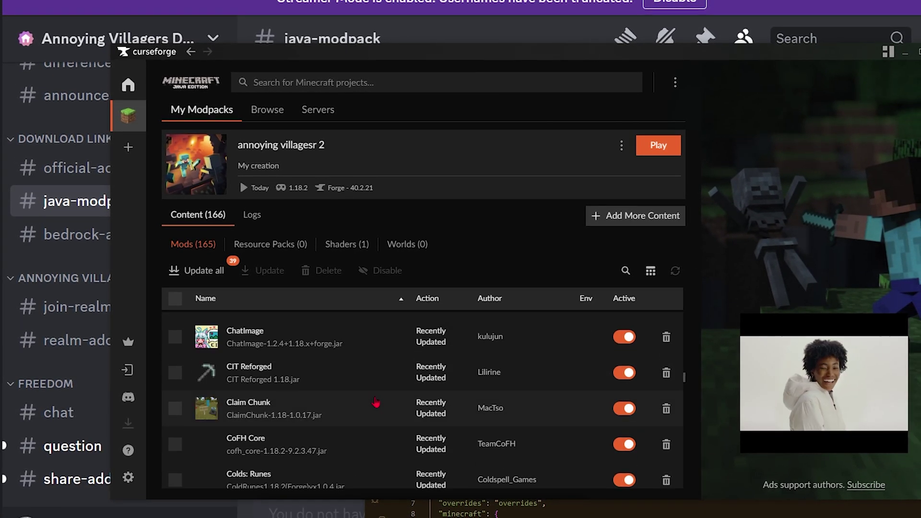
{"action": "scroll", "coordinate": [376, 402], "scroll_direction": "down", "scroll_amount": 3}
{"action": "scroll", "coordinate": [376, 403], "scroll_direction": "up", "scroll_amount": 15}
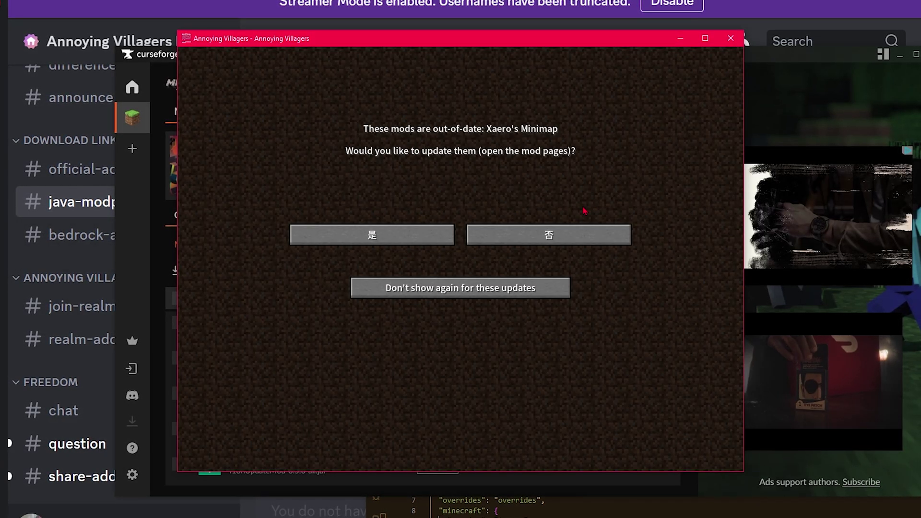
- Create a new Creative world with cheats allowed in the modded game
{"action": "left_click", "coordinate": [576, 229]}
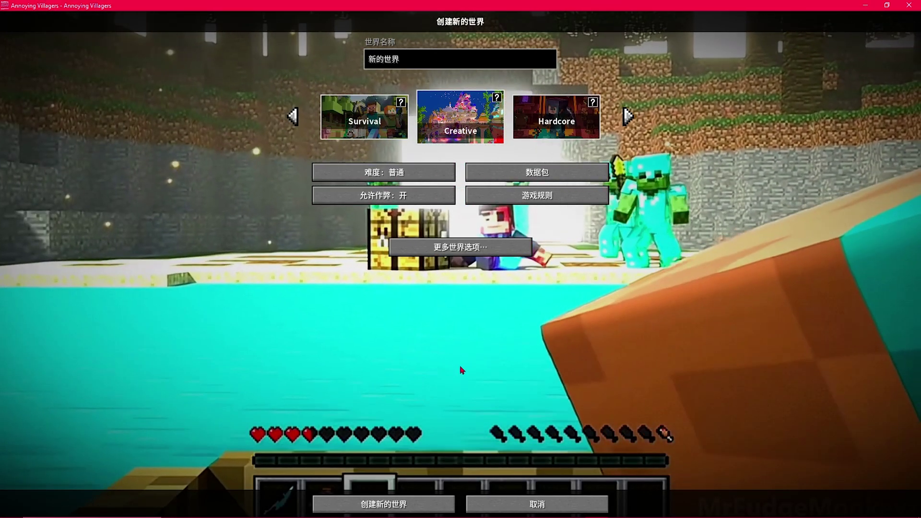
{"action": "left_click", "coordinate": [410, 509]}
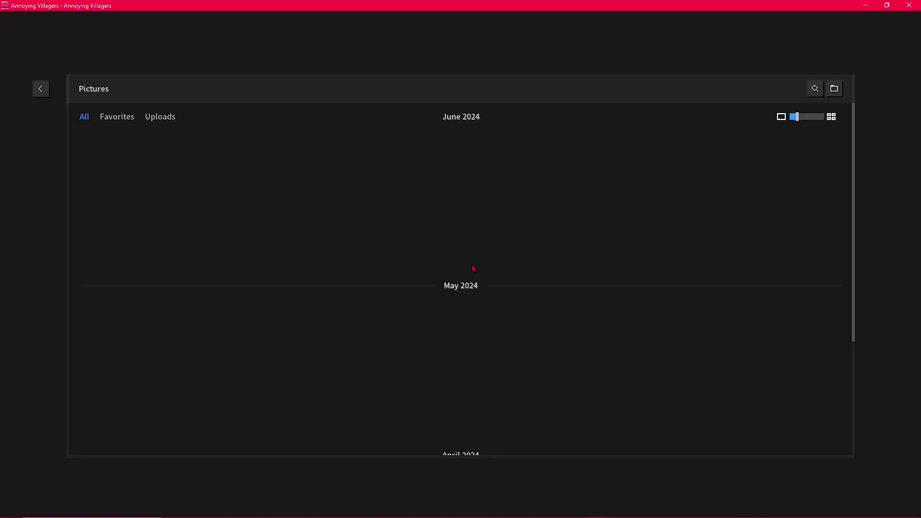
- Open the options from the in-game pause menu to adjust the shaders, and return to the pause menu
{"action": "type", "text": "i"}
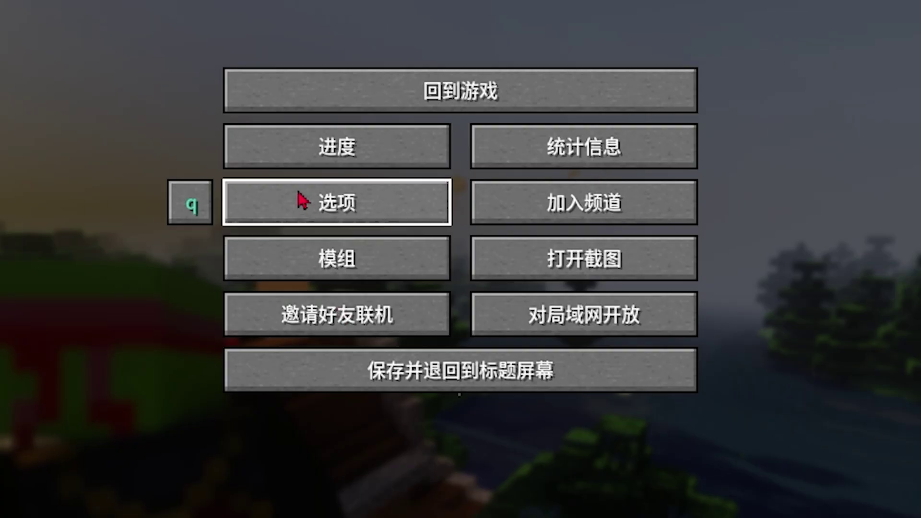
{"action": "left_click", "coordinate": [302, 200]}
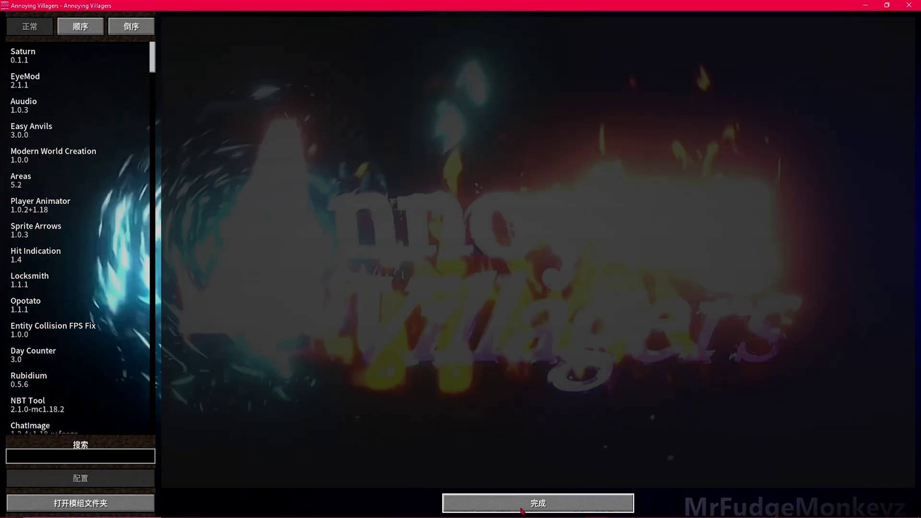
{"action": "left_click", "coordinate": [522, 510]}
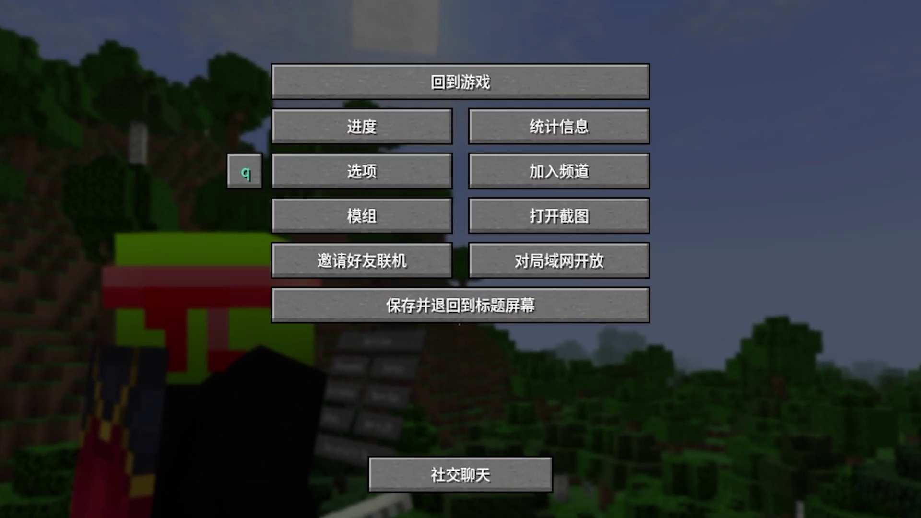
- Open the language list from the game options and switch the game language to English
{"action": "left_click", "coordinate": [372, 175]}
{"action": "left_click", "coordinate": [717, 177]}
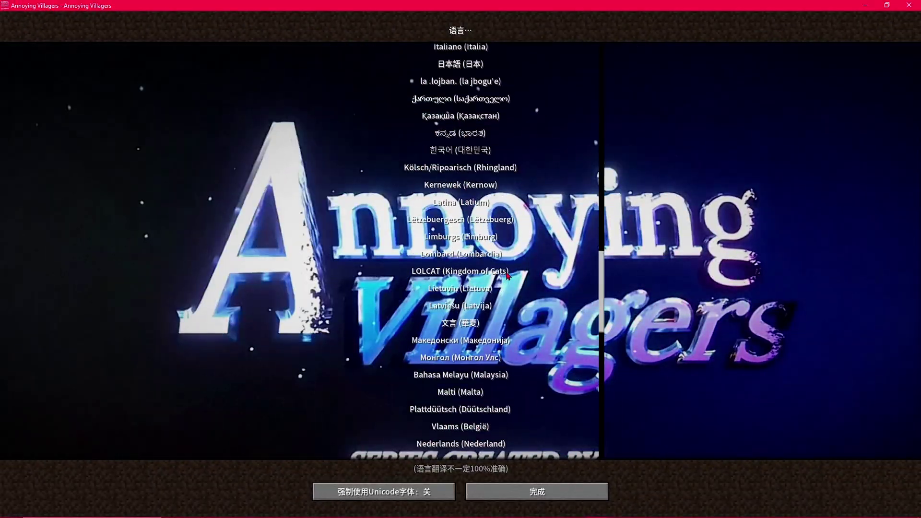
{"action": "scroll", "coordinate": [507, 276], "scroll_direction": "up", "scroll_amount": 10}
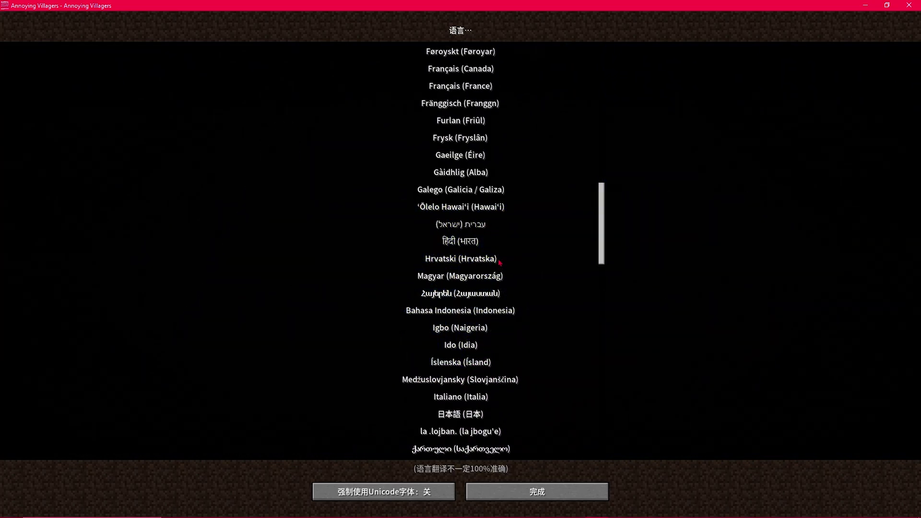
{"action": "scroll", "coordinate": [500, 262], "scroll_direction": "up", "scroll_amount": 15}
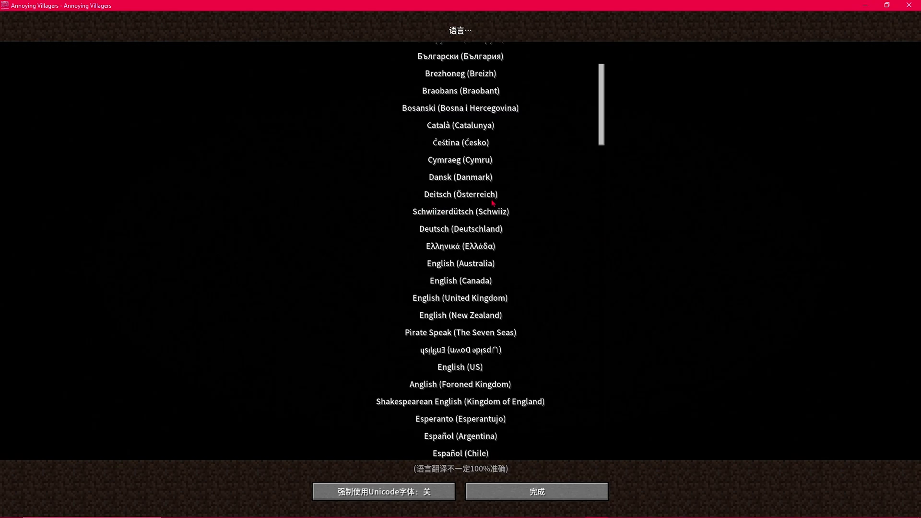
{"action": "scroll", "coordinate": [490, 204], "scroll_direction": "down", "scroll_amount": 15}
{"action": "scroll", "coordinate": [429, 253], "scroll_direction": "up", "scroll_amount": 14}
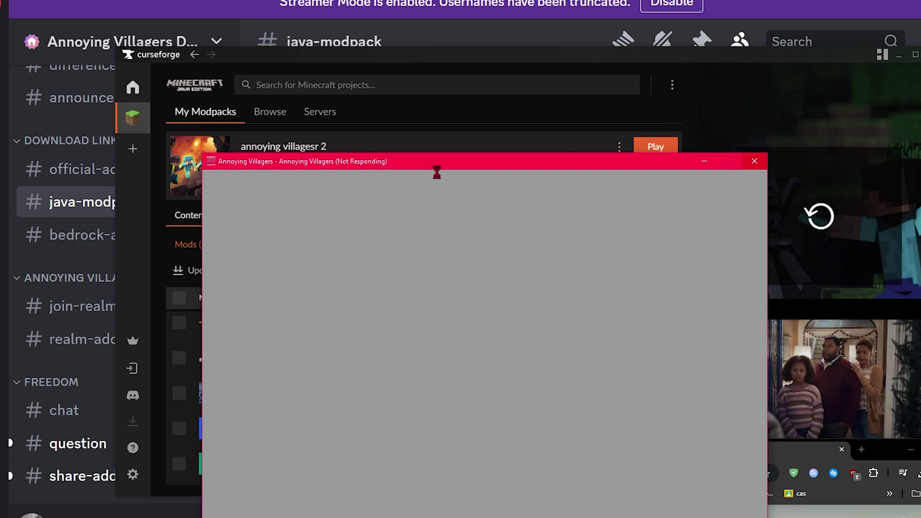
- Load the existing singleplayer world and leave the settings screens to return to play
{"action": "left_click", "coordinate": [475, 318]}
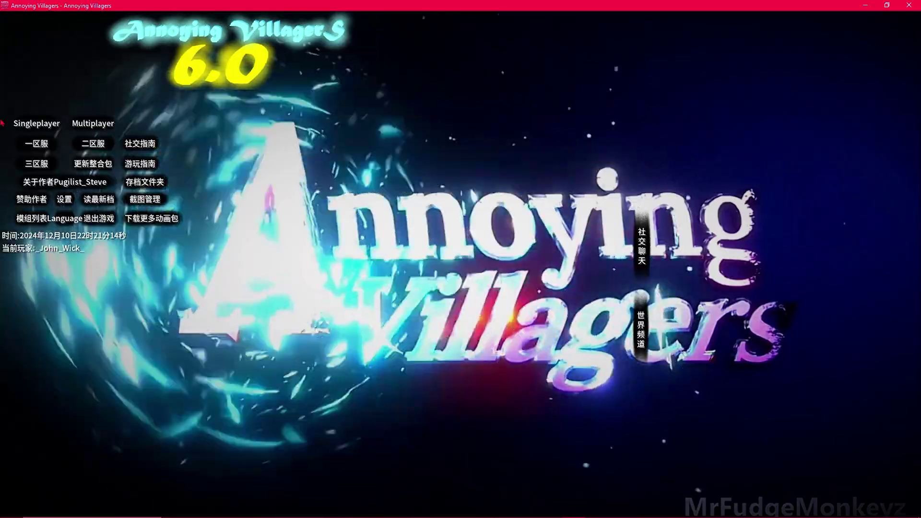
{"action": "left_click", "coordinate": [36, 123]}
{"action": "double_click", "coordinate": [347, 83]}
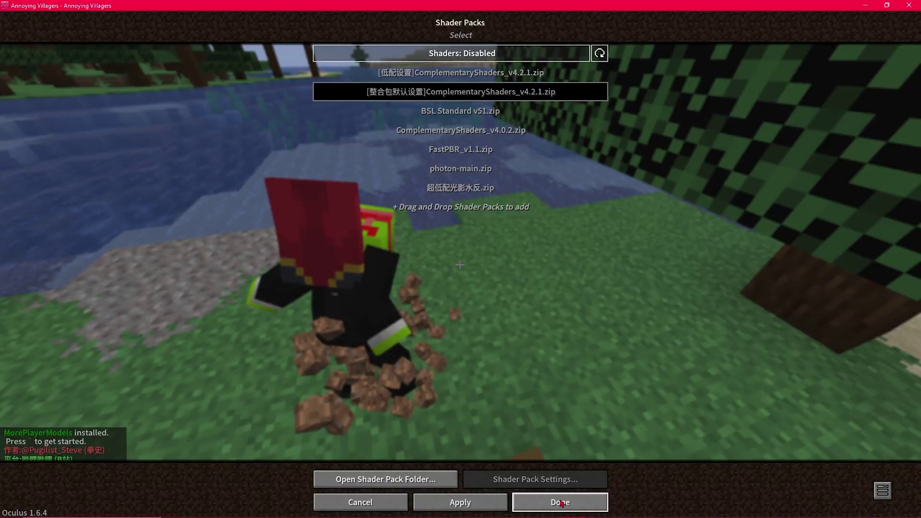
{"action": "left_click", "coordinate": [560, 502]}
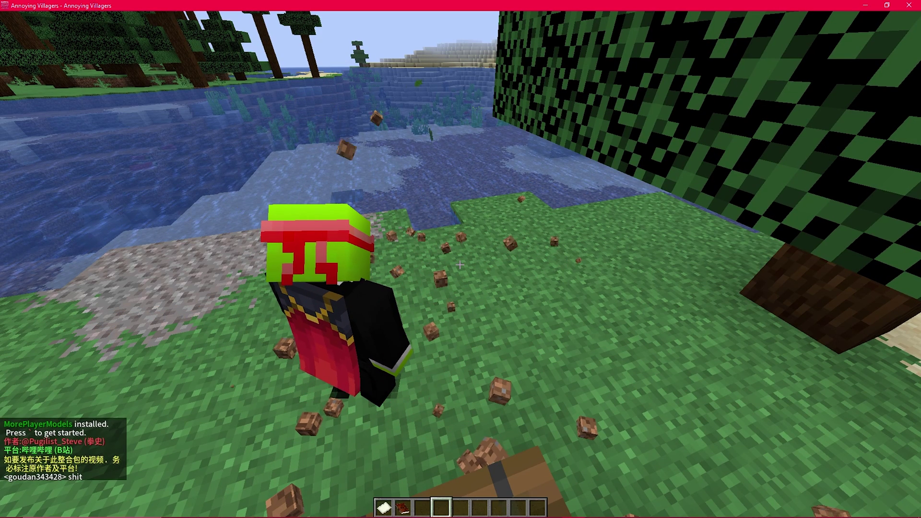
{"action": "key", "text": "Escape"}
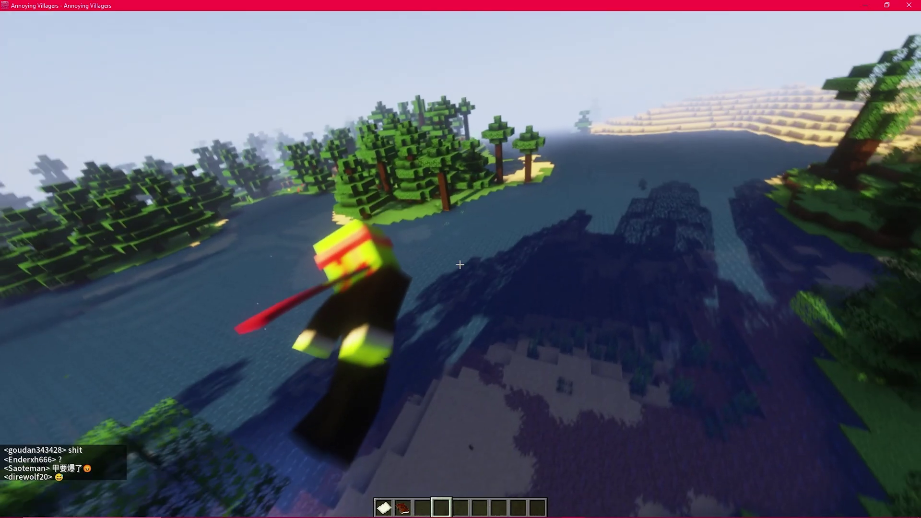
- Search the creative inventory for "steve" and place a Steve spawn egg in the fourth hotbar slot
{"action": "key", "text": "w"}
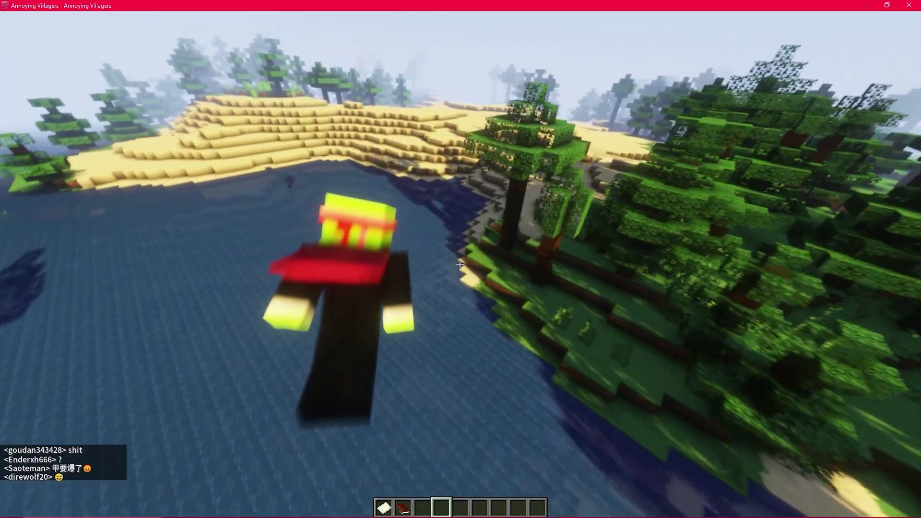
{"action": "key", "text": "e"}
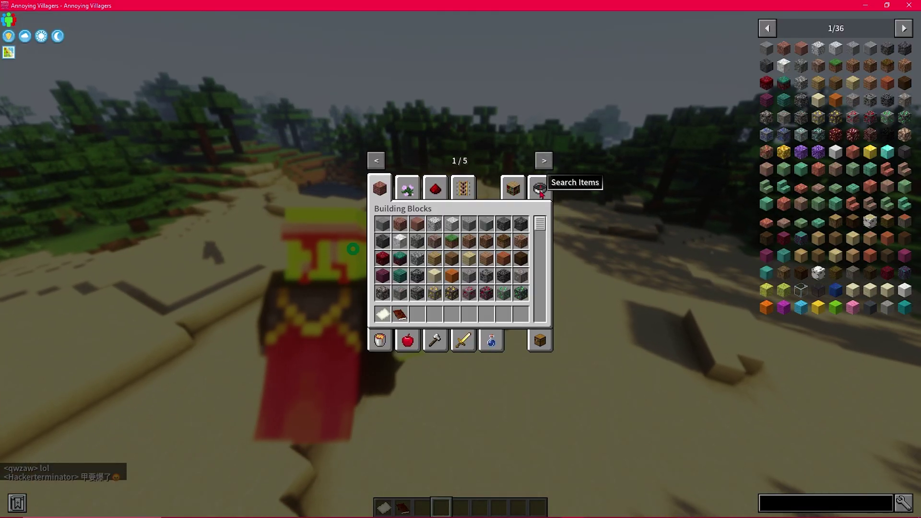
{"action": "left_click", "coordinate": [540, 188]}
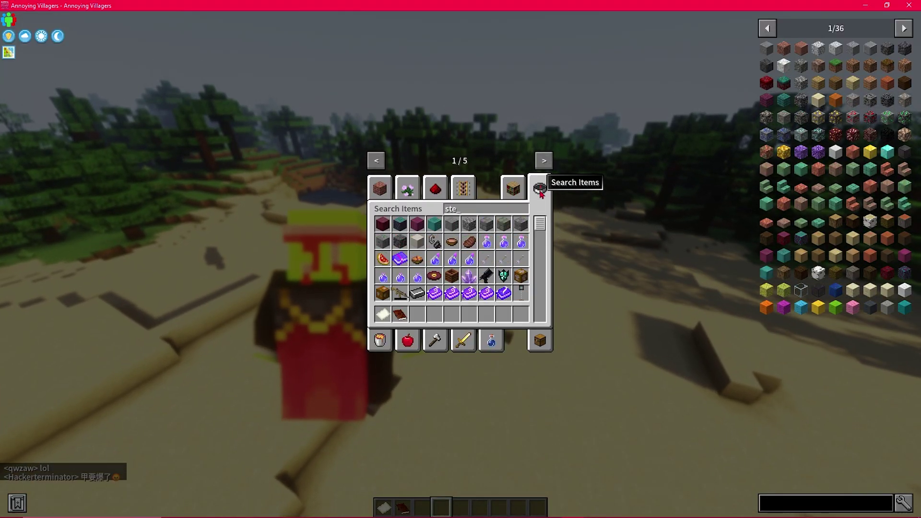
{"action": "type", "text": "steve"}
{"action": "left_click", "coordinate": [421, 232]}
{"action": "left_click", "coordinate": [434, 314]}
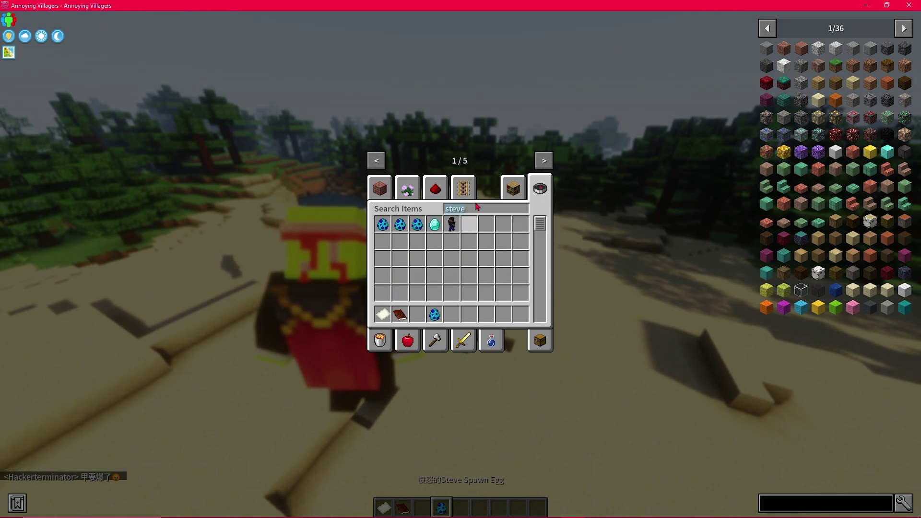
- Search the creative inventory for "hero", place the Herobrine暗黑分身 spawn egg in the fifth hotbar slot, and close the inventory
{"action": "key", "text": "BackSpace"}
{"action": "key", "text": "BackSpace"}
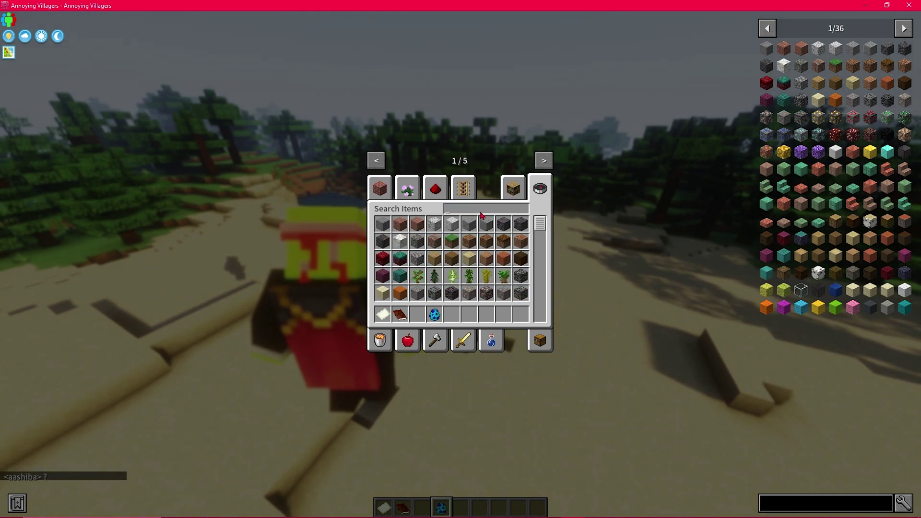
{"action": "type", "text": "hero"}
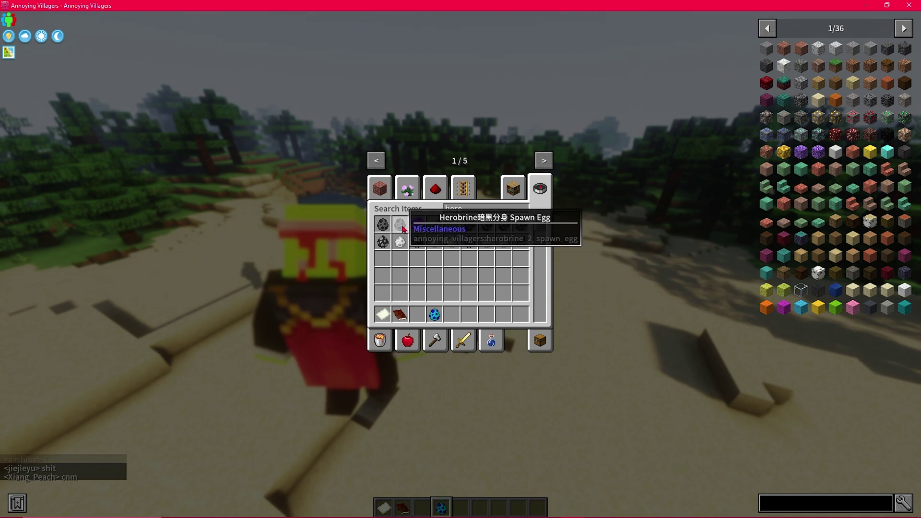
{"action": "left_click", "coordinate": [403, 229]}
{"action": "left_click", "coordinate": [452, 314]}
{"action": "key", "text": "e"}
- Spawn Steve on the sand and fly up away from him
{"action": "right_click", "coordinate": [460, 264]}
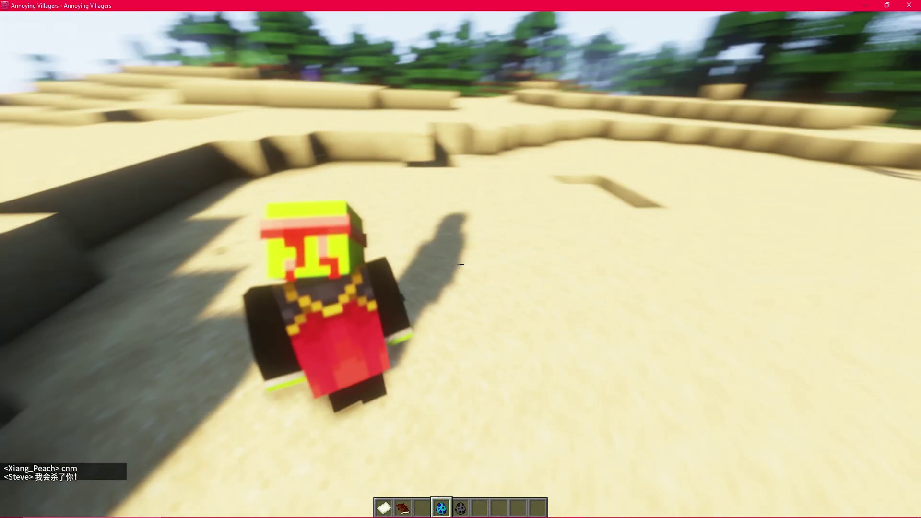
{"action": "key", "text": "w"}
{"action": "key", "text": "space"}
{"action": "key", "text": "space"}
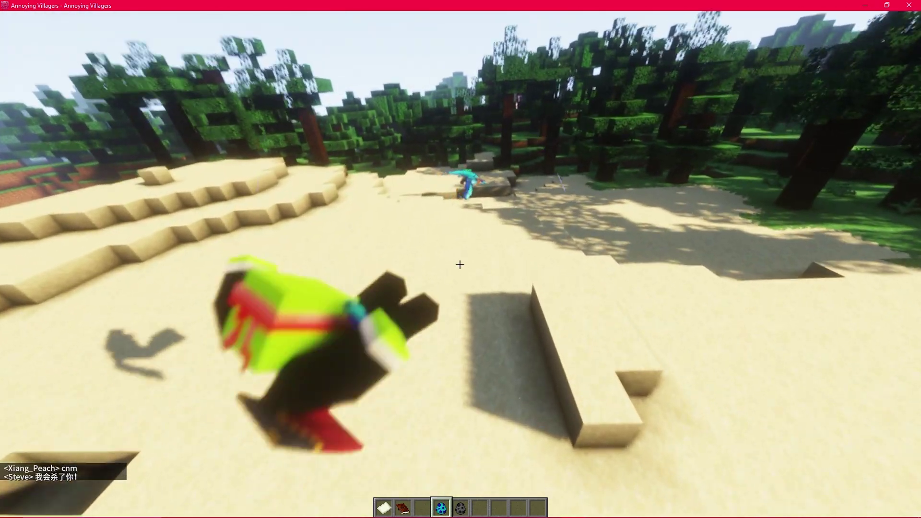
- Equip the Herobrine spawn egg and dismiss the player title dialog
{"action": "key", "text": "5"}
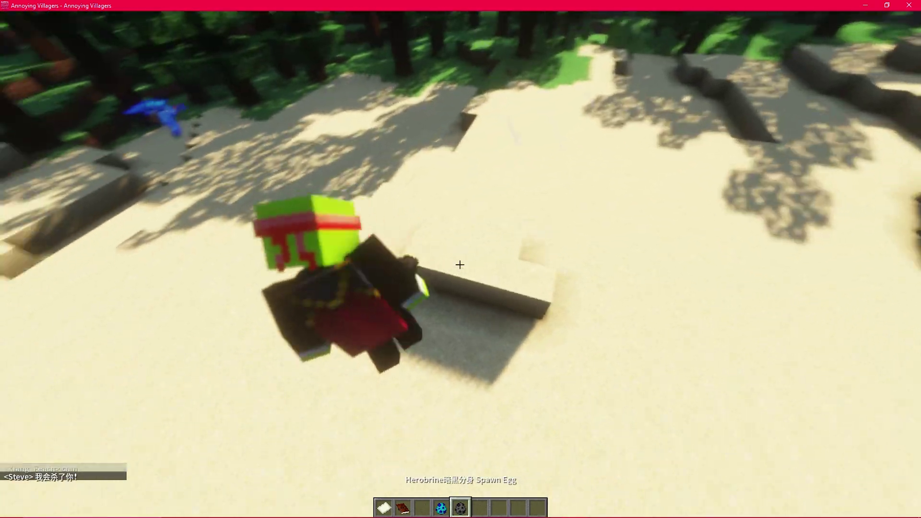
{"action": "key", "text": "t"}
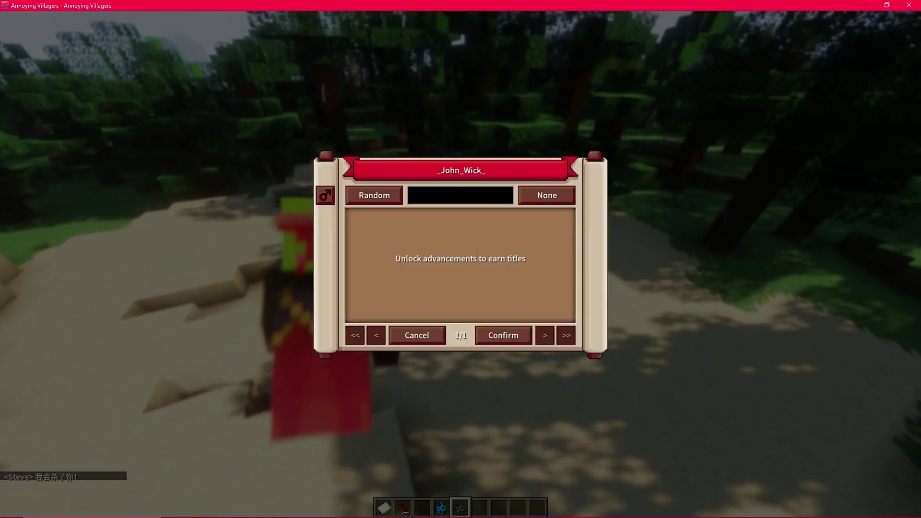
{"action": "key", "text": "Escape"}
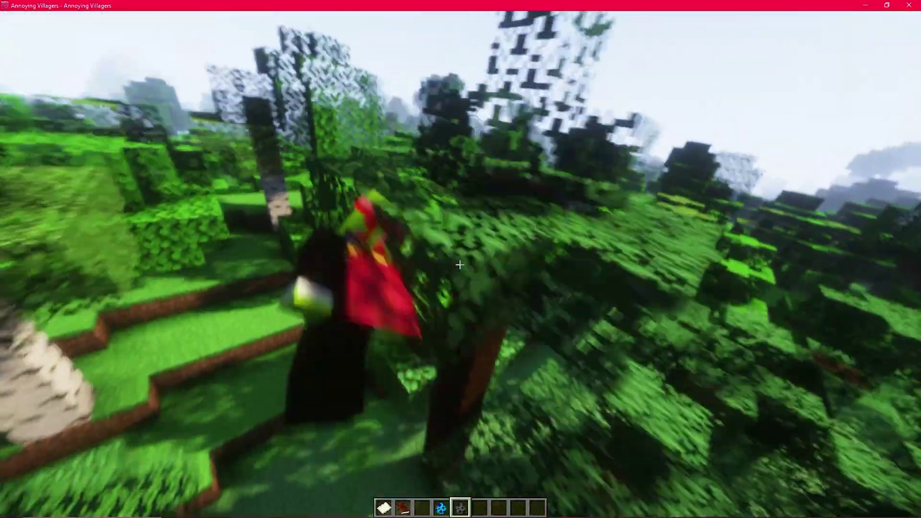
- Fly through the forest to watch the spawned mobs fight
{"action": "key", "text": "space"}
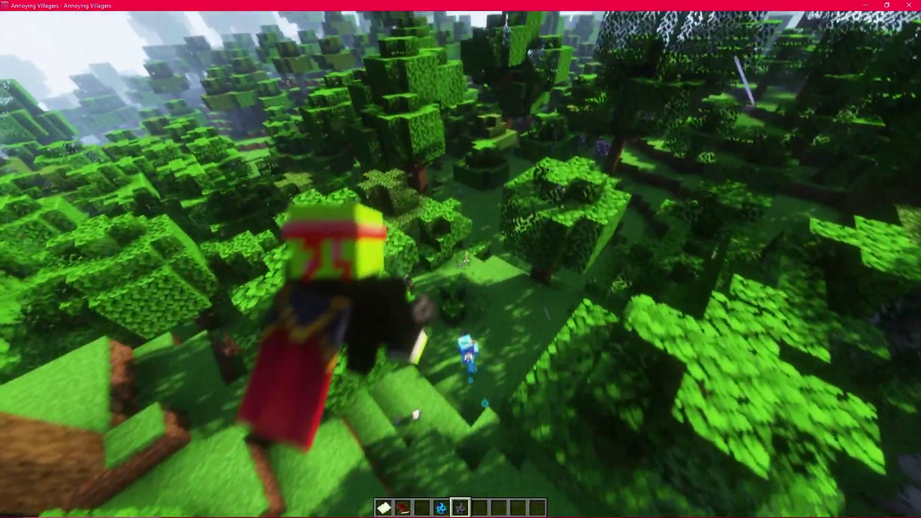
{"action": "key", "text": "w"}
{"action": "key", "text": "shift"}
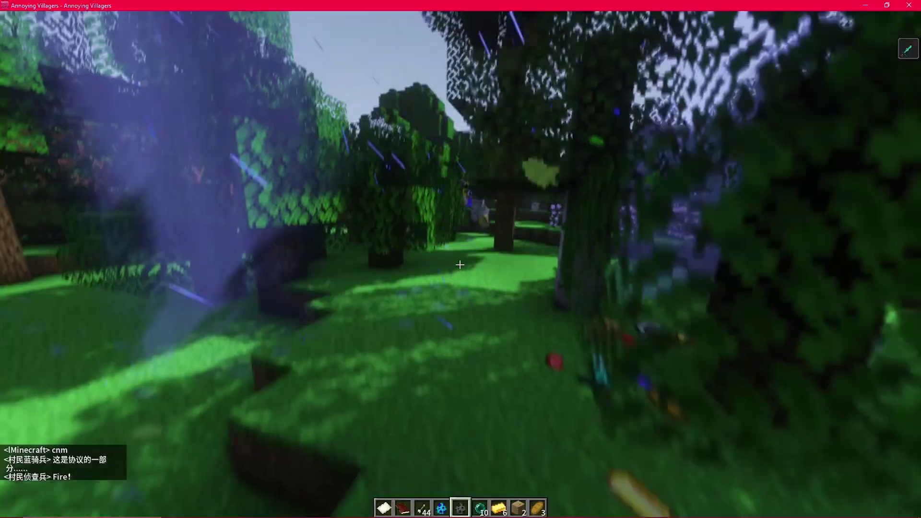
{"action": "key", "text": "w"}
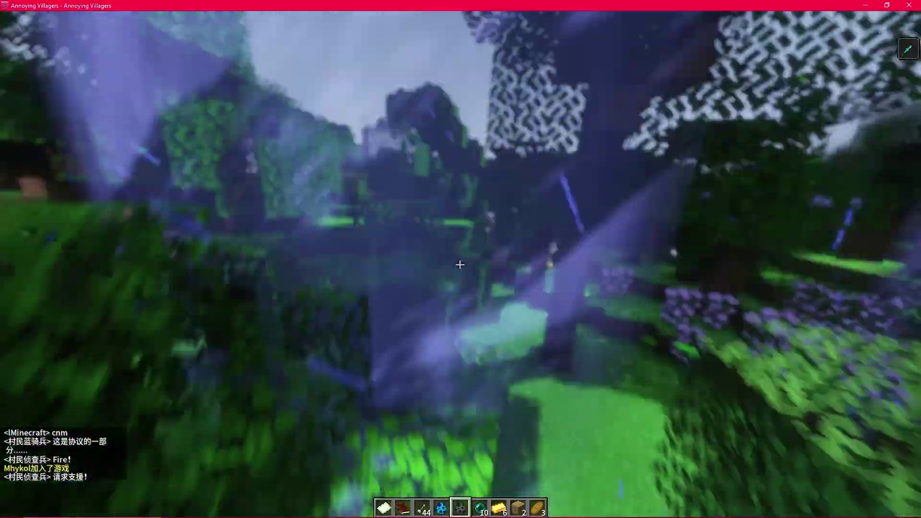